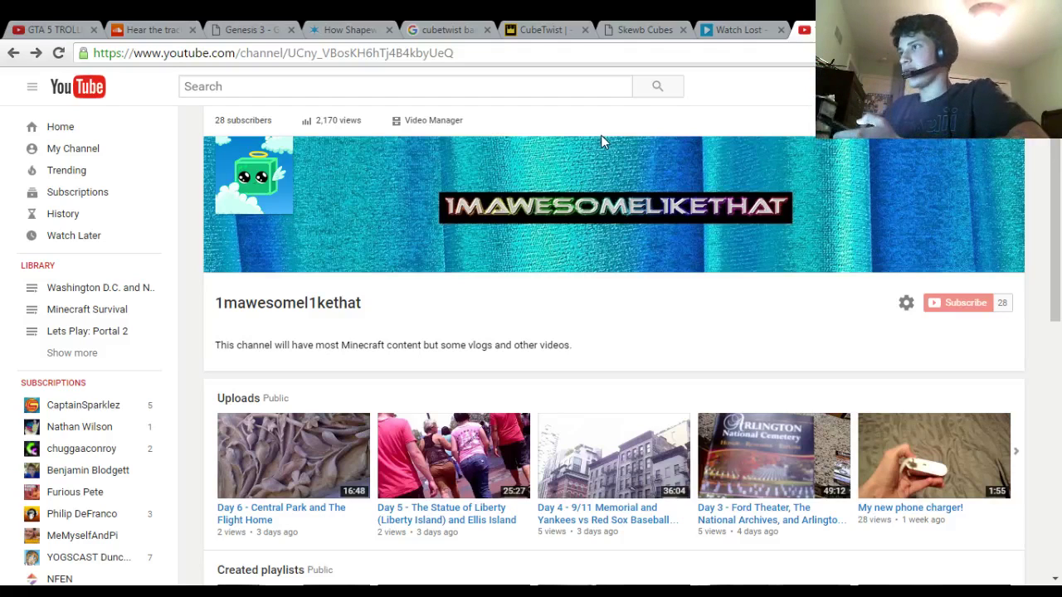
# Open the "Day 6 - Central Park and The Flight Home" video and pause its playback
pyautogui.click(303, 515)
pyautogui.click(52, 473)
# Switch to the GTA 5 TROLLING video and open the MaJoRGaMeR6 channel from its page
pyautogui.click(79, 27)
pyautogui.click(382, 54)
pyautogui.press('BackSpace')
pyautogui.scroll(-1, 34, 365)
pyautogui.scroll(-5, 33, 365)
pyautogui.click(116, 153)
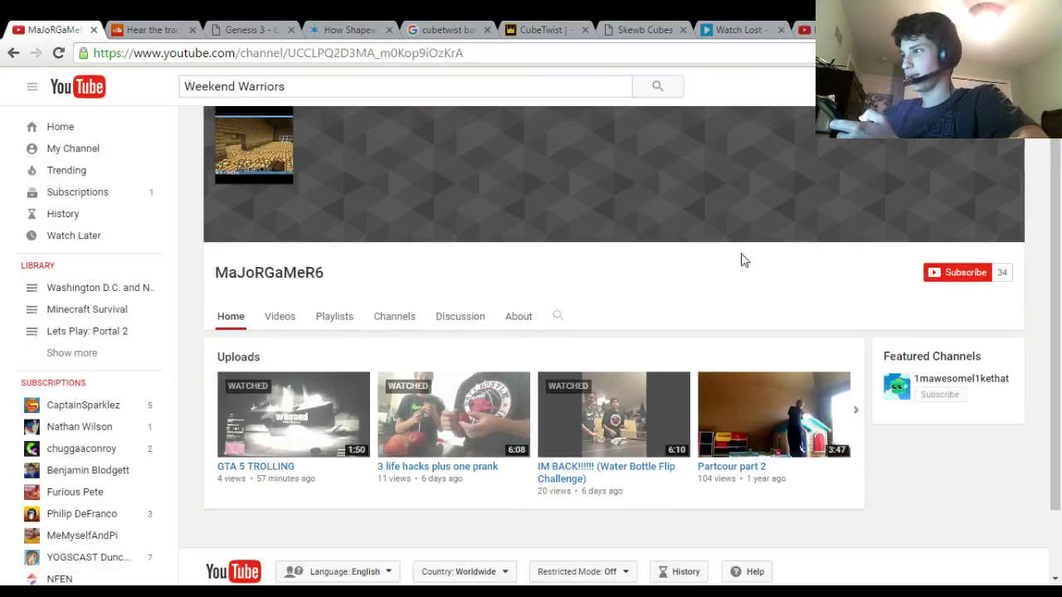
# Look over the MaJoRGaMeR6 uploads, and return to the 1mawesomel1kethat channel page
pyautogui.scroll(-1, 780, 287)
pyautogui.click(282, 397)
pyautogui.click(15, 54)
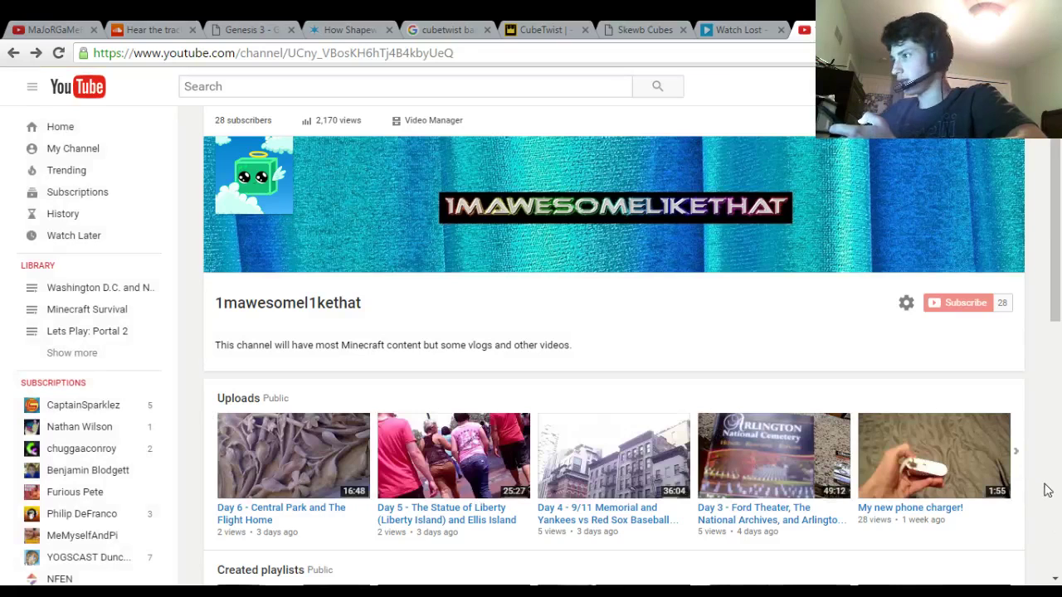
# Browse the channel's uploads row and open the full list of uploaded videos
pyautogui.click(1023, 455)
pyautogui.click(1023, 456)
pyautogui.click(203, 453)
pyautogui.click(1016, 452)
pyautogui.click(875, 458)
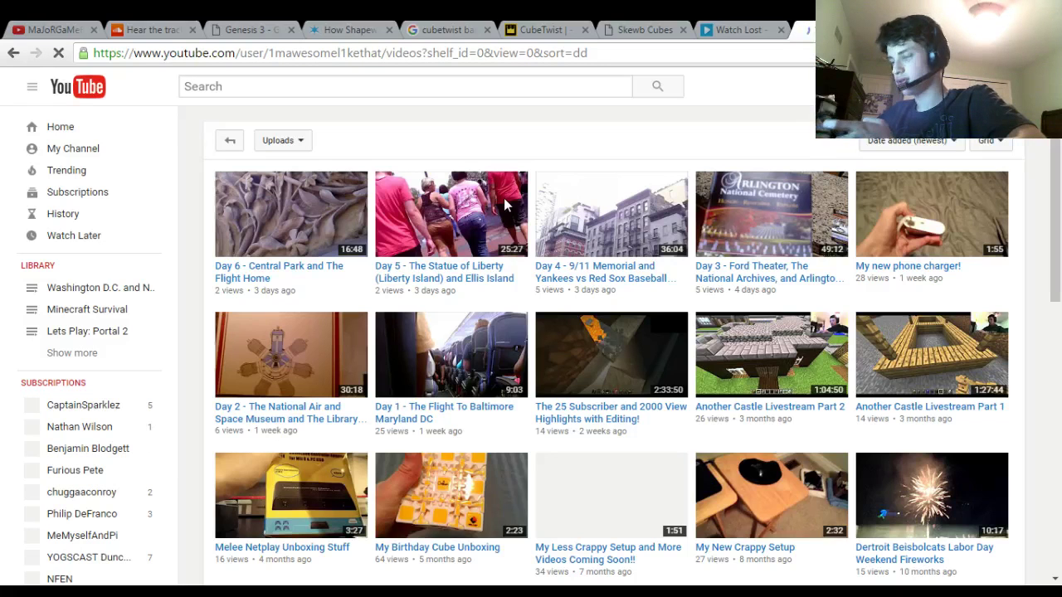
# Find the "My New Crappy Setup" video among the uploads, open it and pause playback
pyautogui.scroll(-4, 504, 198)
pyautogui.scroll(1, 776, 282)
pyautogui.click(776, 300)
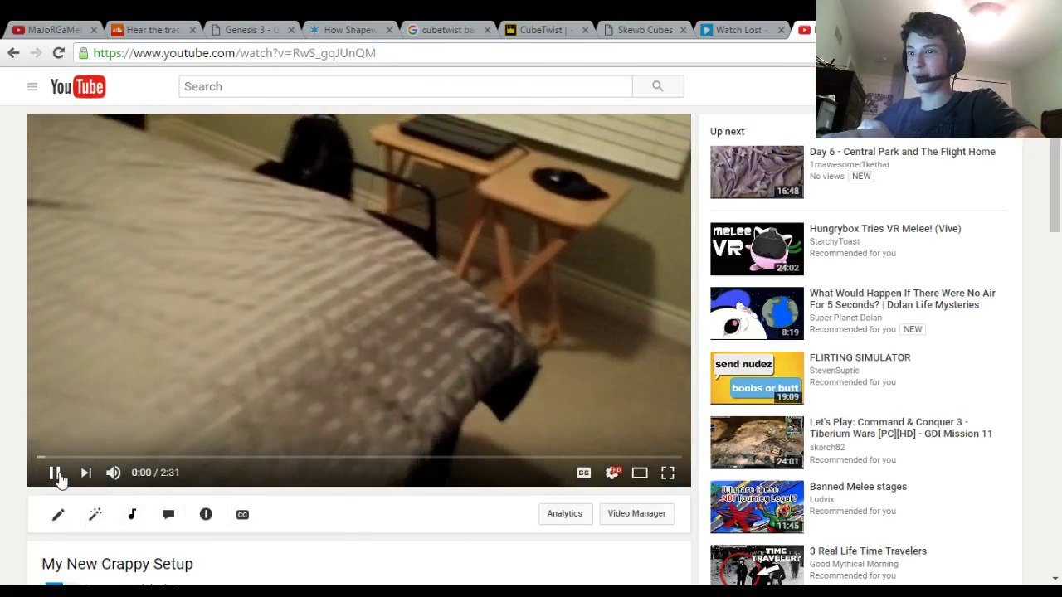
pyautogui.click(54, 473)
# Examine the view count, ratings, publication details and comments of the "My New Crappy Setup" video
pyautogui.scroll(-6, 549, 257)
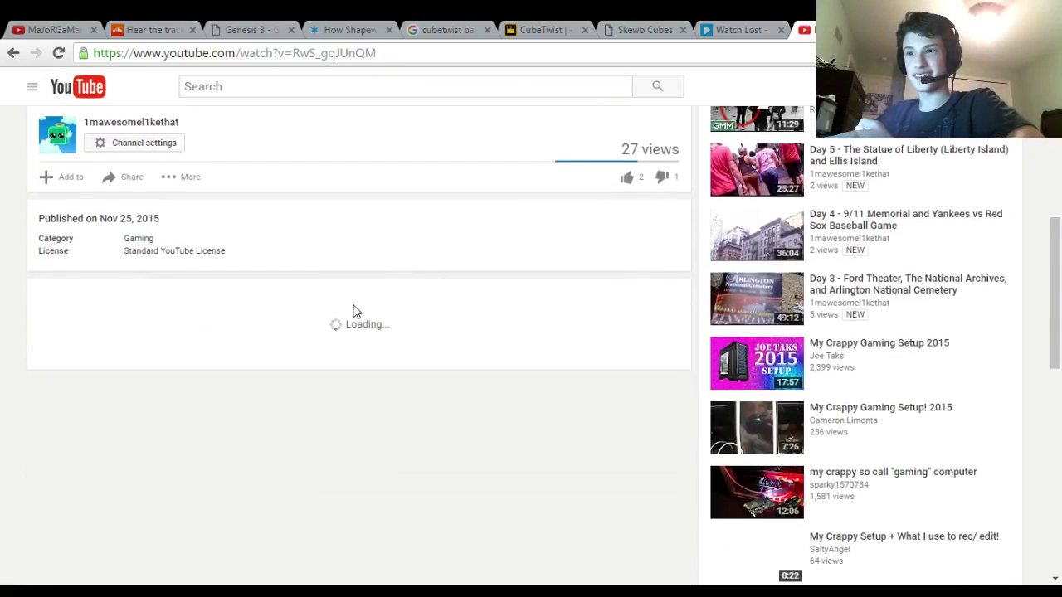
pyautogui.scroll(1, 286, 294)
pyautogui.scroll(1, 157, 240)
pyautogui.click(139, 396)
pyautogui.scroll(-3, 242, 448)
pyautogui.scroll(4, 238, 438)
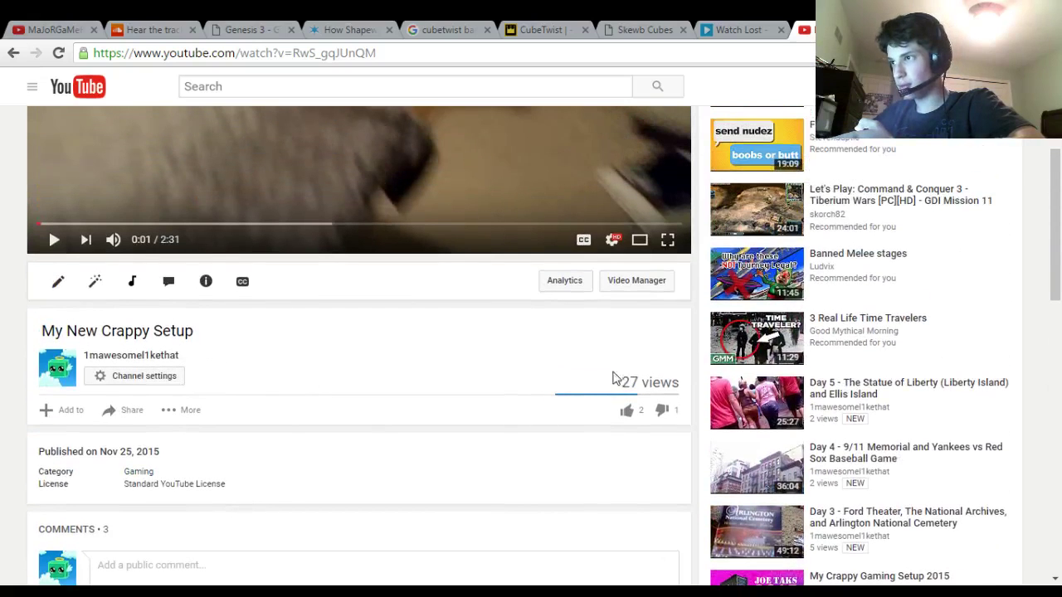
# View the Video Manager list, then return to the "My New Crappy Setup" video and pause it
pyautogui.click(643, 280)
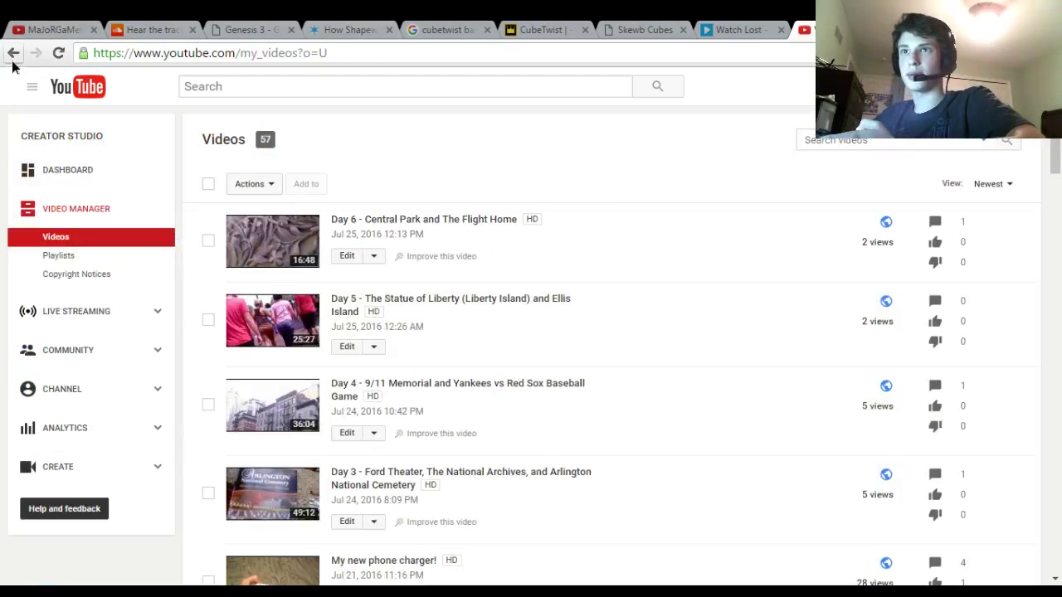
pyautogui.click(13, 53)
pyautogui.press('k')
# Open the Info & Settings of "My New Crappy Setup" and review its basic info fields
pyautogui.scroll(-4, 391, 465)
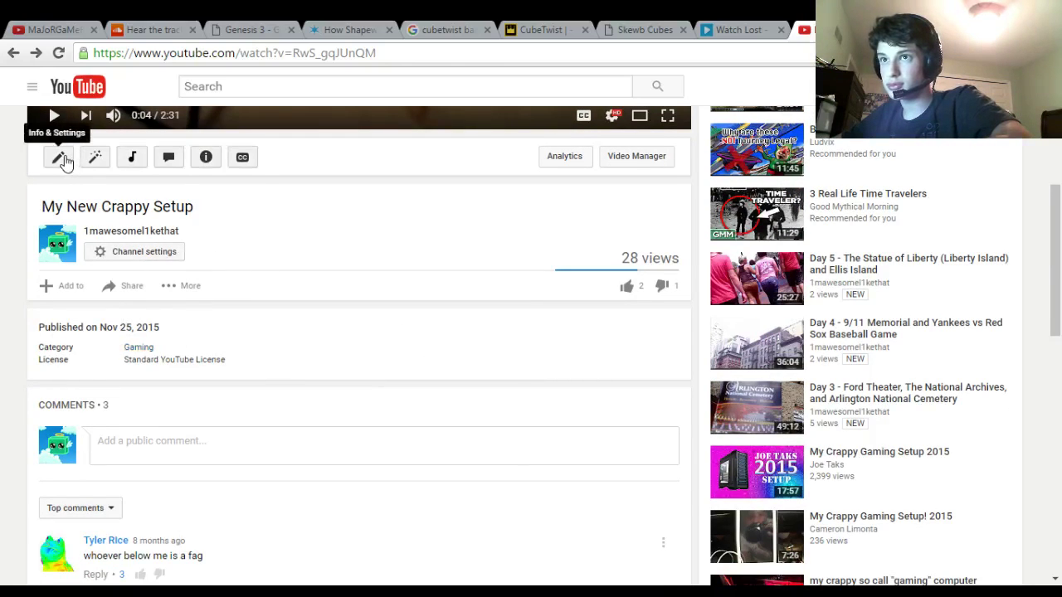
pyautogui.click(60, 160)
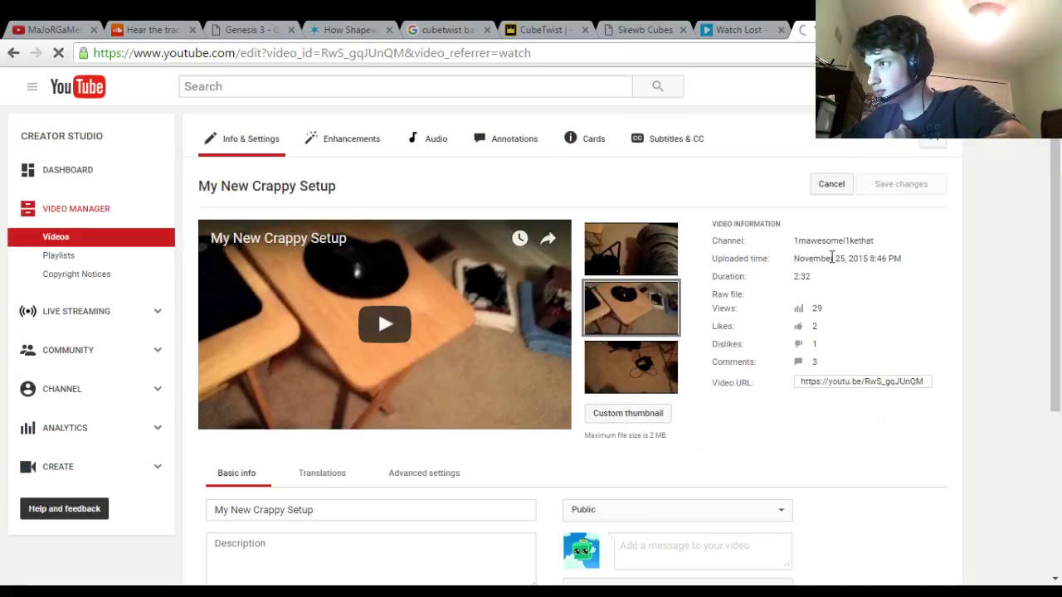
pyautogui.scroll(-2, 730, 440)
pyautogui.click(302, 388)
pyautogui.scroll(-3, 294, 397)
# Switch back to the MaJoRGaMeR6 channel page and select its web address
pyautogui.click(38, 29)
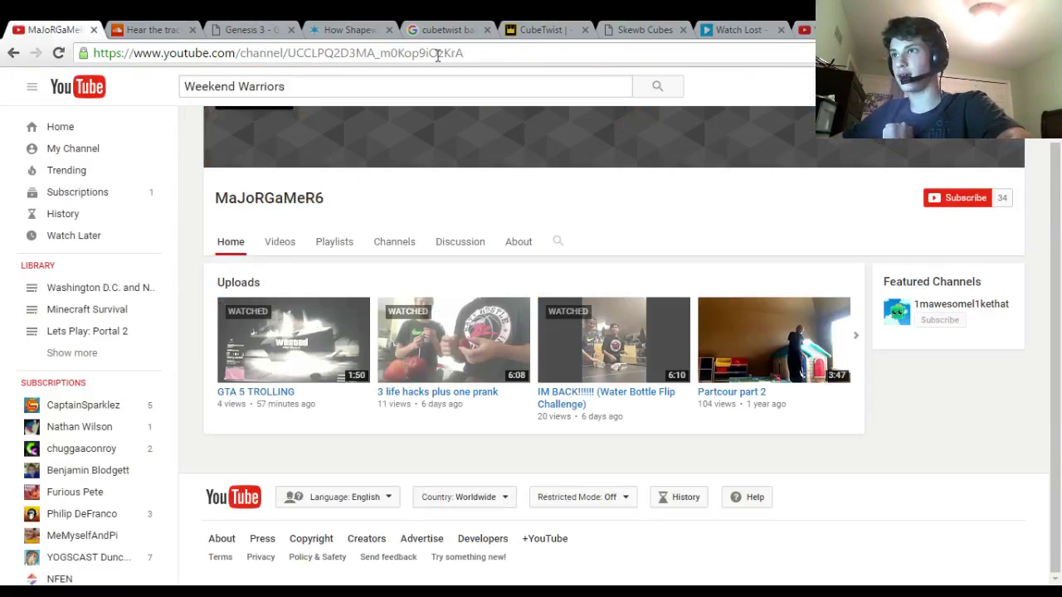
pyautogui.click(473, 52)
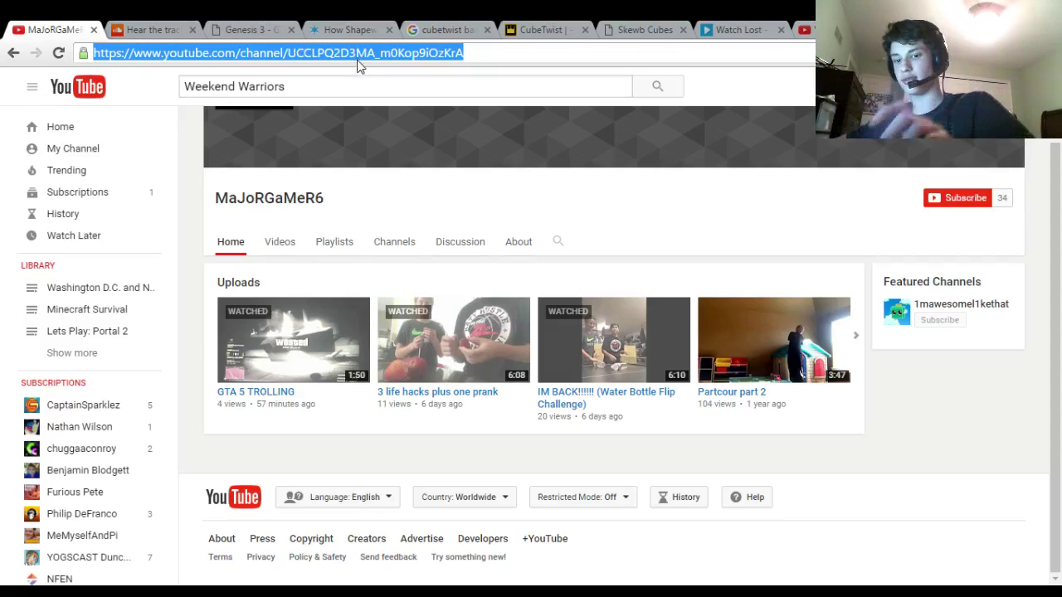